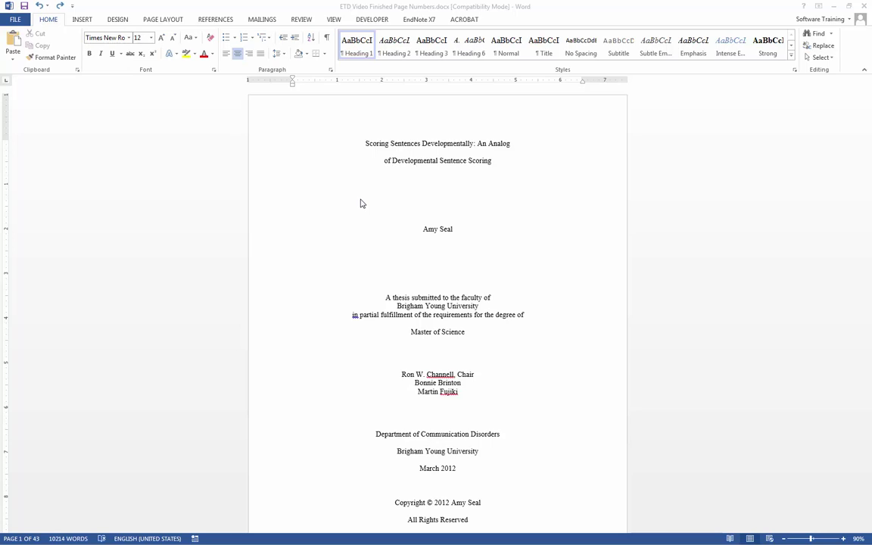
Step: Turn on the Navigation Pane and go to the TABLE OF CONTENTS page (iv)
left_click(334, 21)
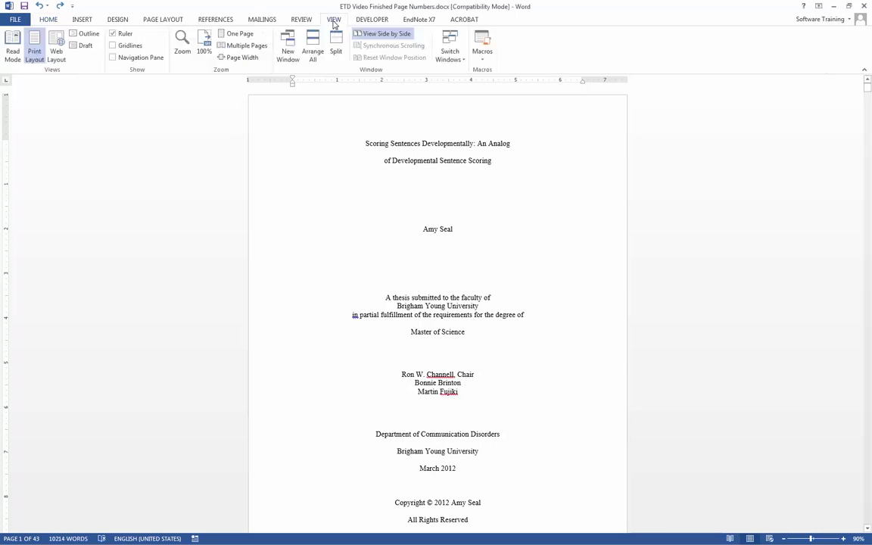
left_click(113, 60)
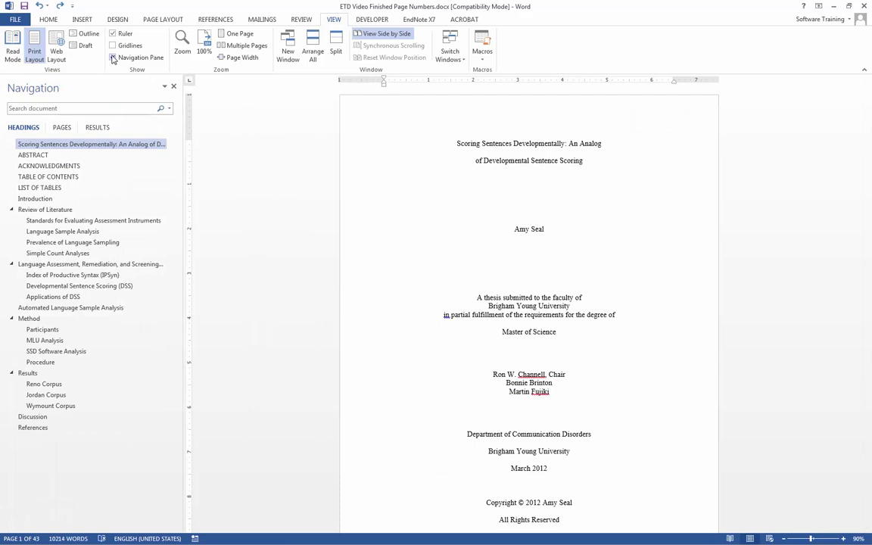
left_click(42, 21)
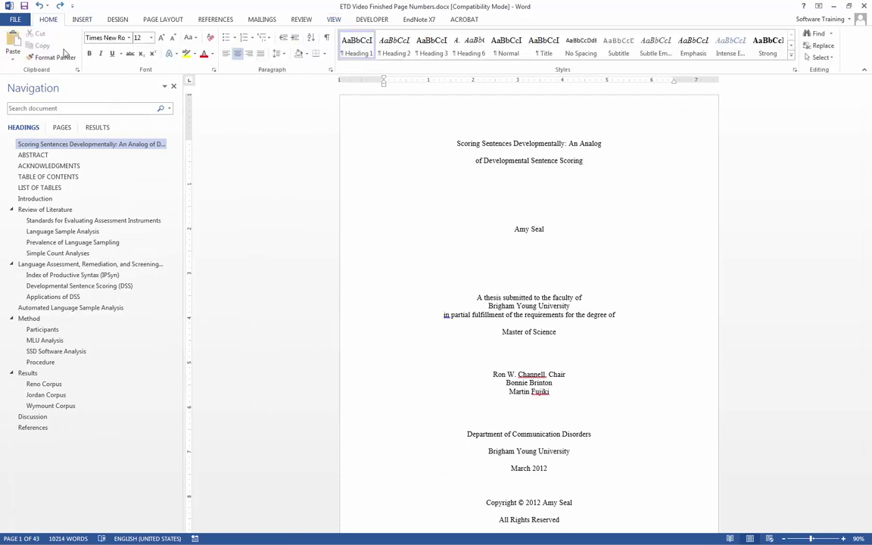
left_click(52, 176)
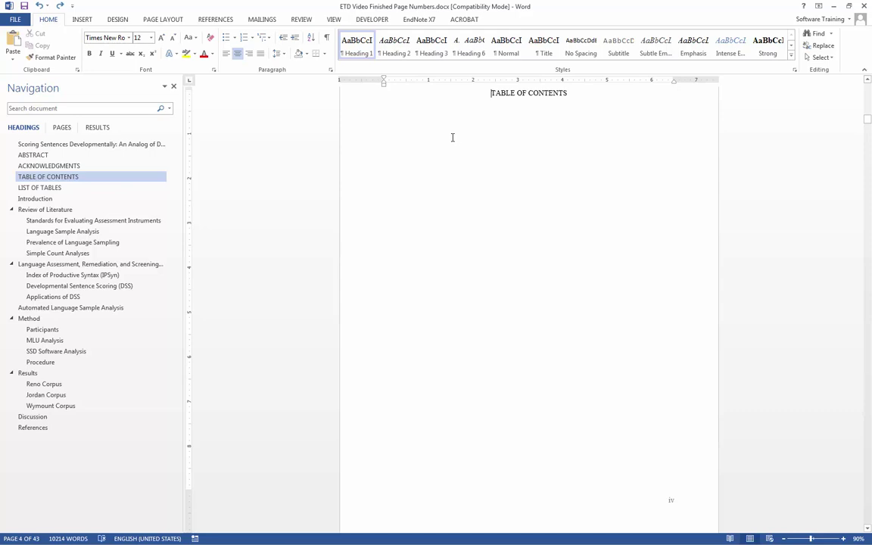
Step: Insert Automatic Table 1 below the TABLE OF CONTENTS title, listing every heading with page numbers
left_click(388, 120)
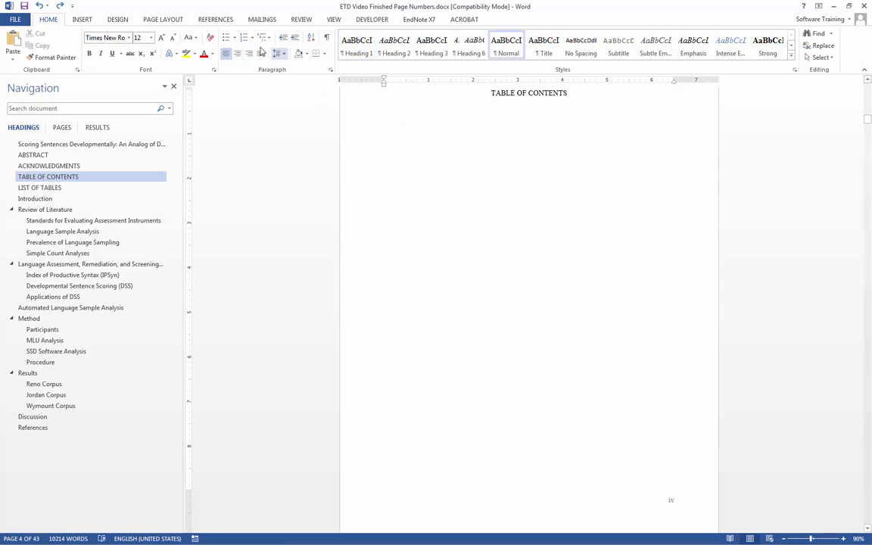
left_click(212, 20)
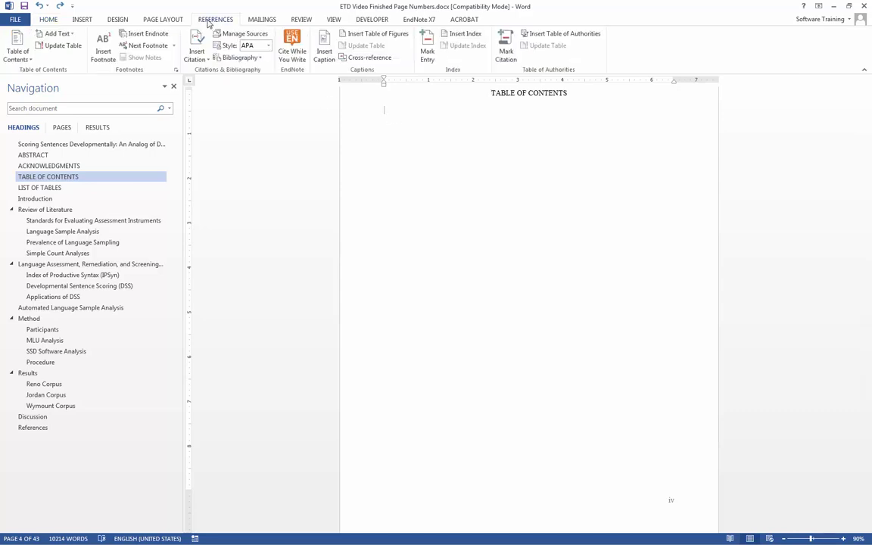
left_click(28, 47)
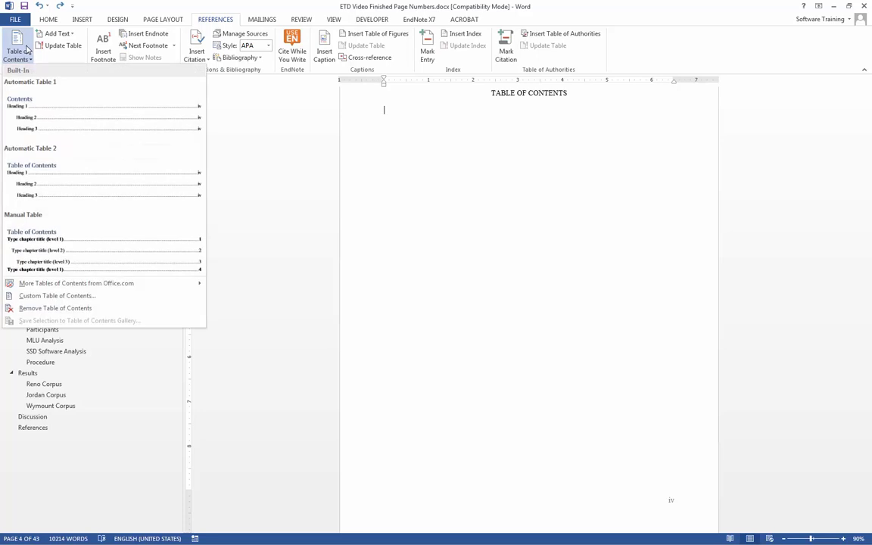
left_click(72, 115)
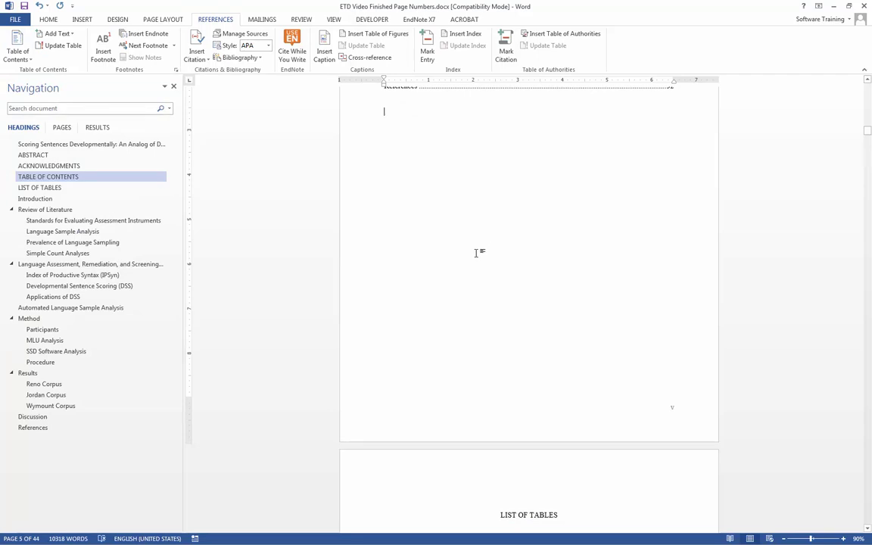
scroll(479, 251, "up", 5)
scroll(474, 258, "up", 7)
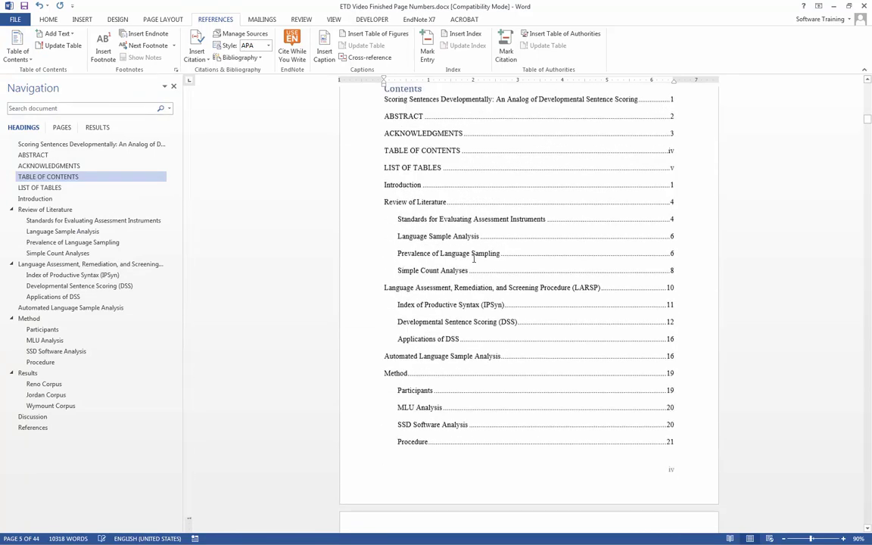
scroll(471, 254, "up", 1)
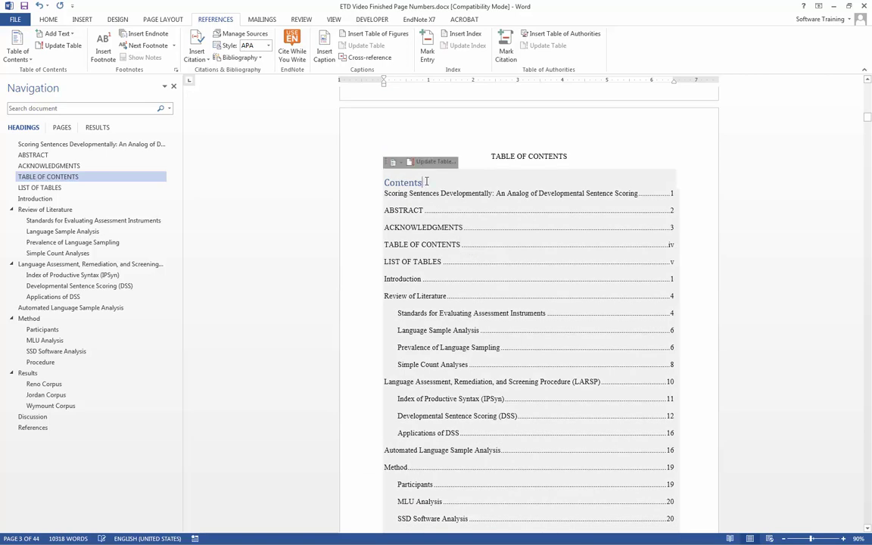
Step: Remove the 'Contents' label and first three TOC lines, leaving entries from TABLE OF CONTENTS (iv) to Reno Corpus (22)
left_click(354, 184)
key("Delete")
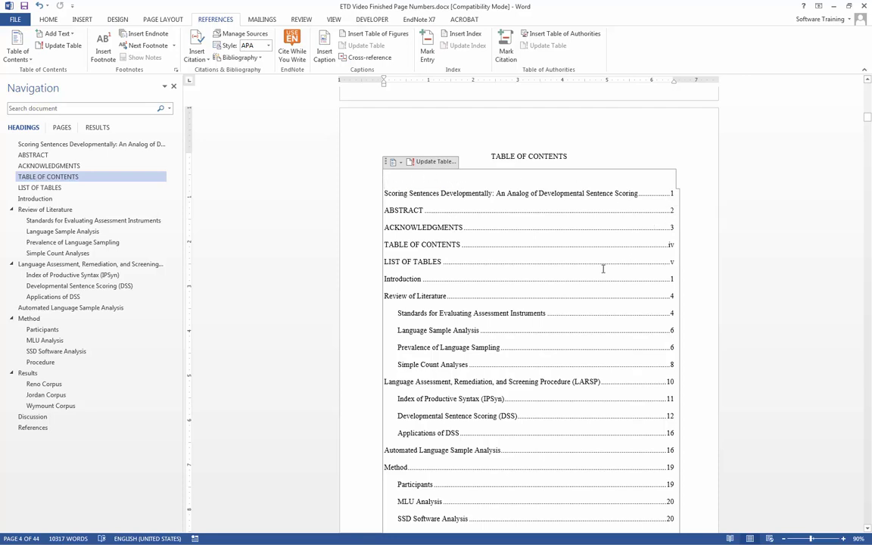
left_click(678, 227)
double_click(679, 227)
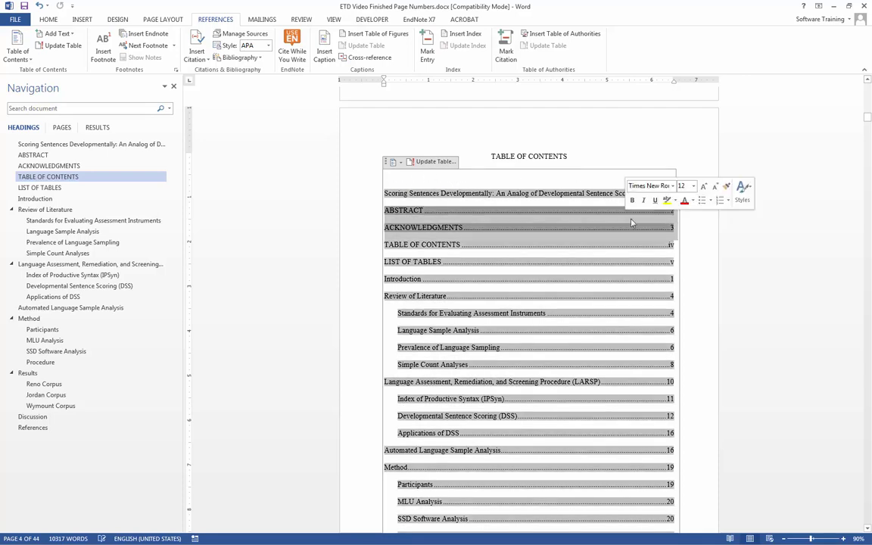
left_click(677, 228)
left_click_drag(676, 228, 672, 194)
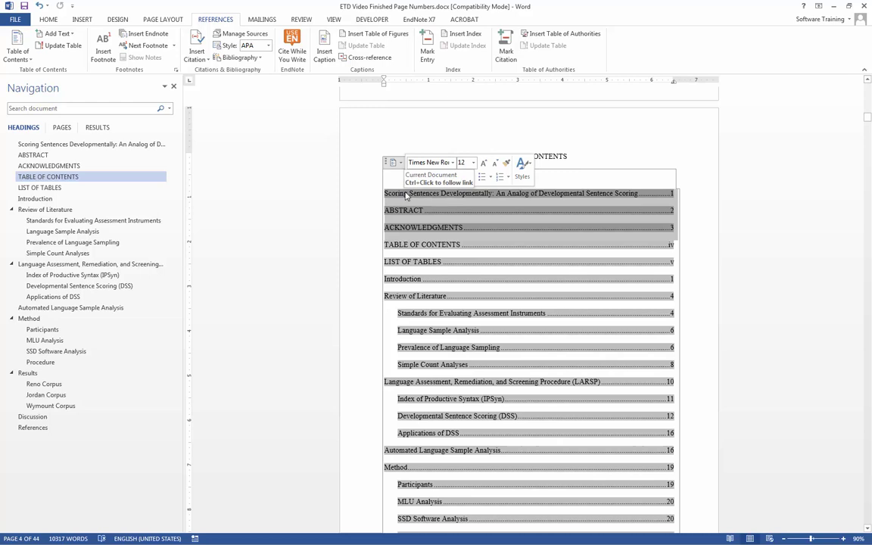
key("Delete")
key("Delete")
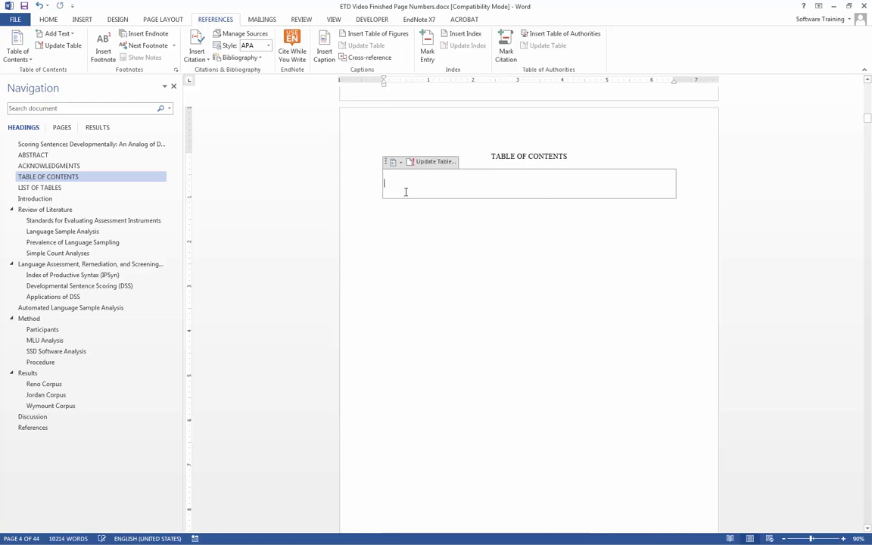
key("ctrl+z")
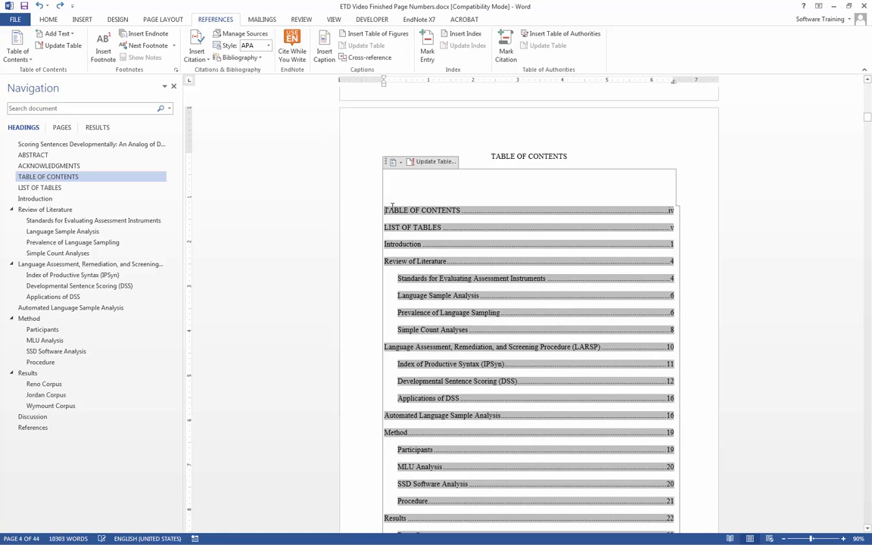
key("Delete")
left_click(384, 198)
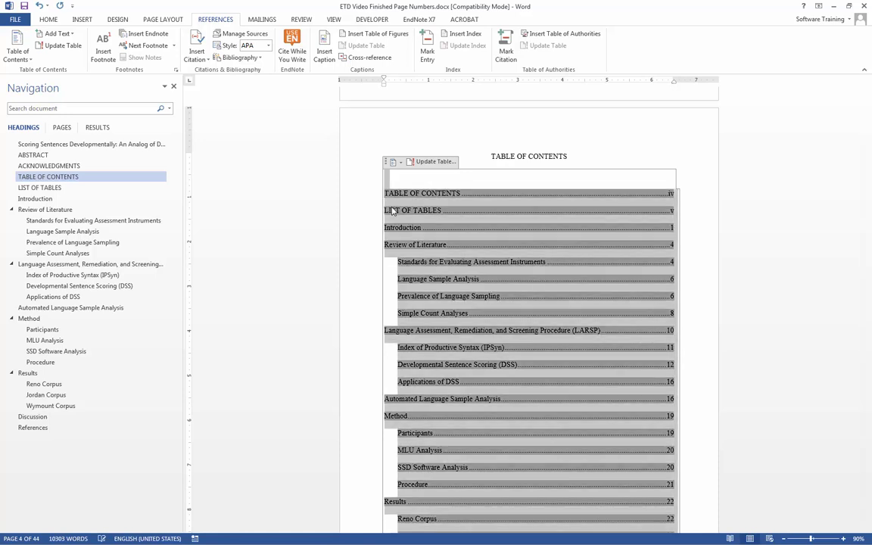
left_click(428, 176)
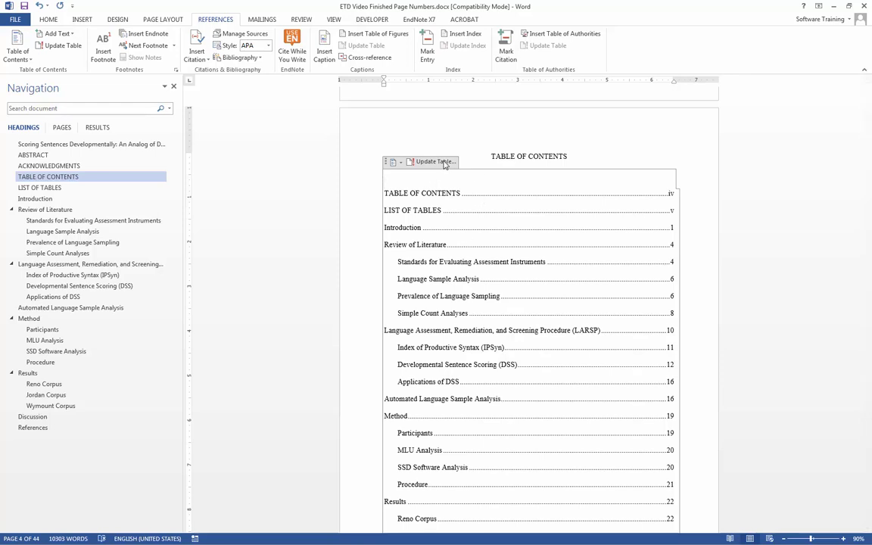
Step: Update the table of contents with 'Update page numbers only', giving Introduction page 1 and Method page 19
left_click(443, 163)
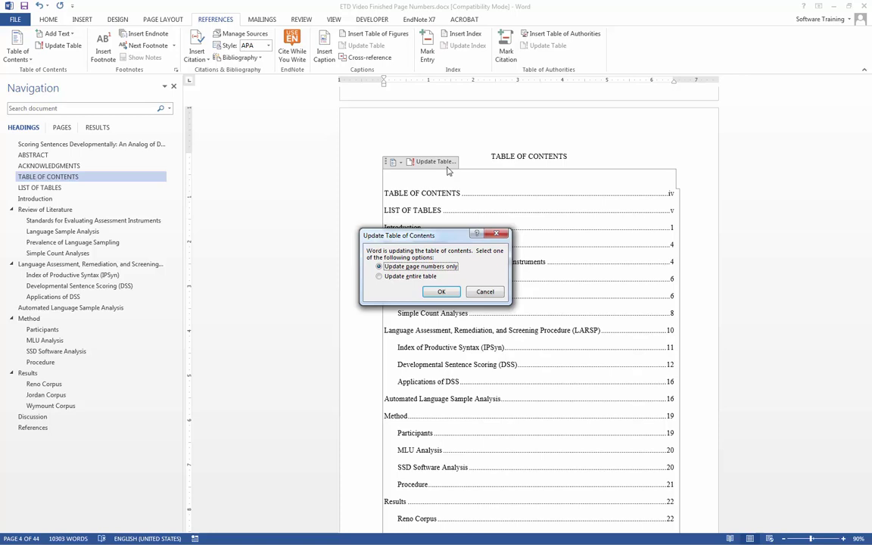
key("Return")
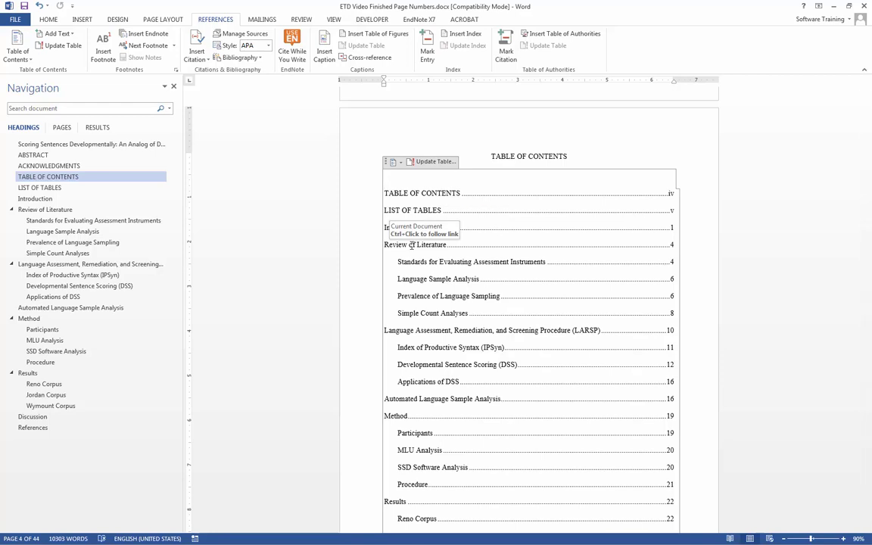
Step: Delete the 'Table 1' label from the Reno Corpus table title
left_click(59, 384)
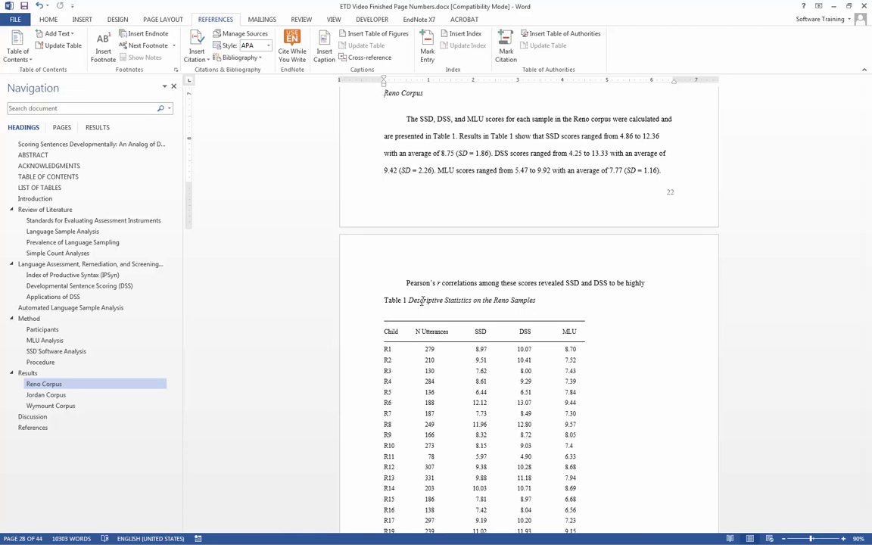
left_click_drag(383, 301, 408, 300)
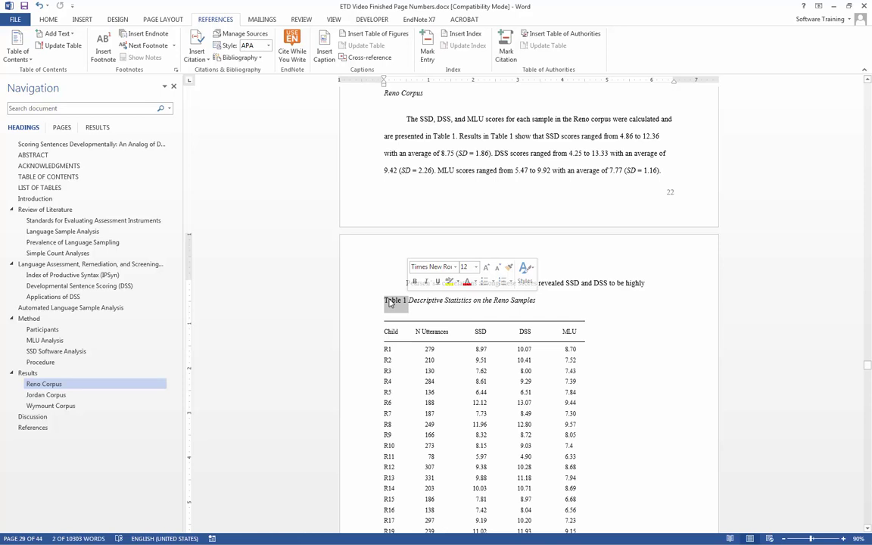
key("Delete")
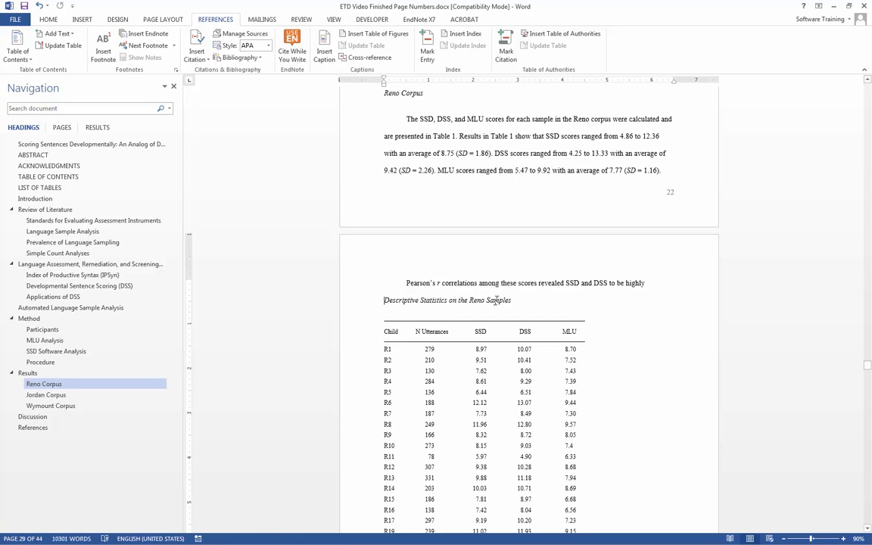
Step: Copy the title line 'Descriptive Statistics on the Reno Samples'
left_click(378, 293)
left_click(380, 301)
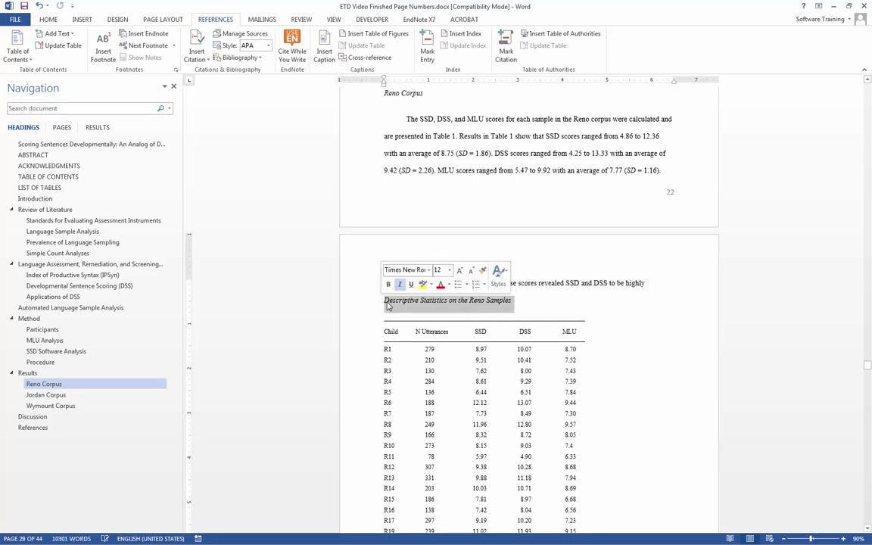
right_click(396, 305)
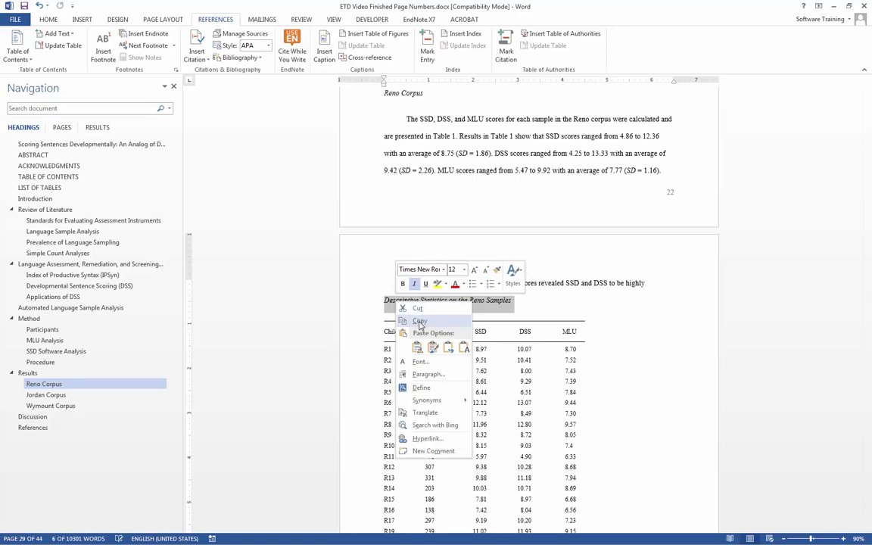
left_click(419, 323)
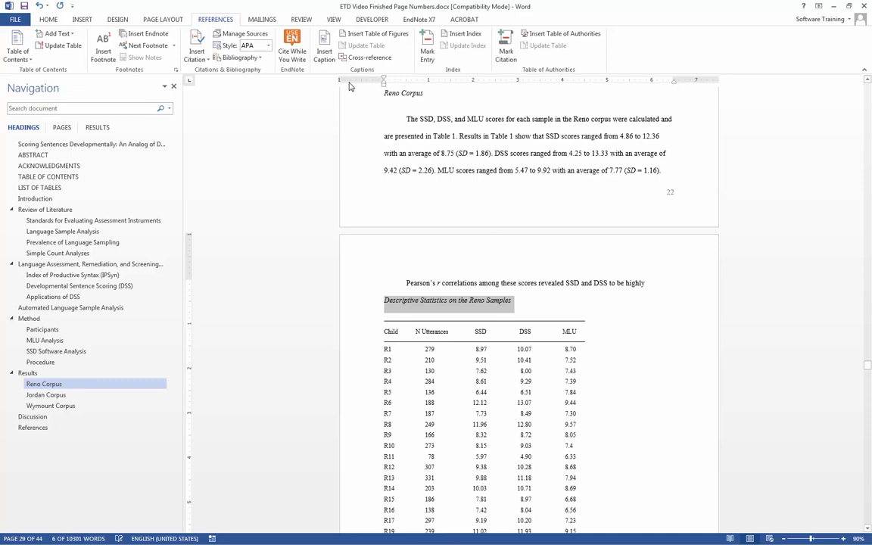
Step: Start a caption with label Table and paste the Reno Samples title after 'Table 1'
left_click(326, 53)
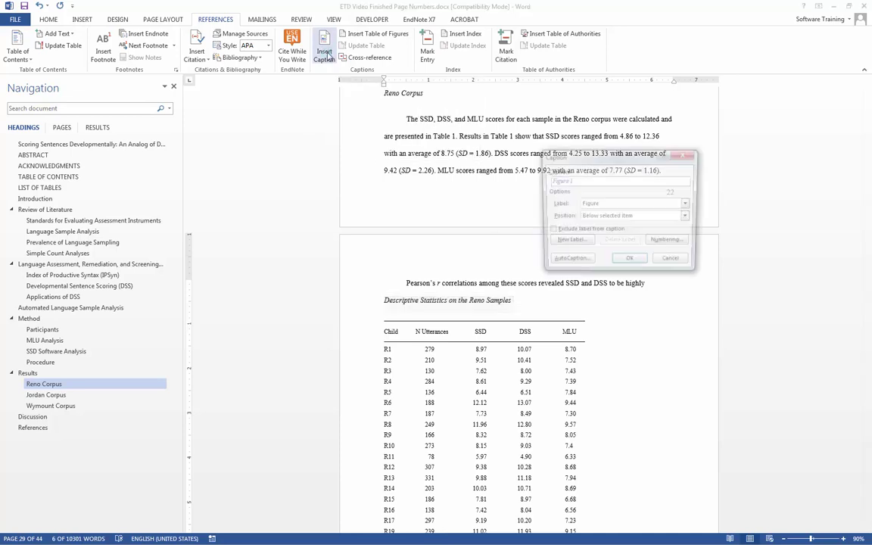
left_click(688, 204)
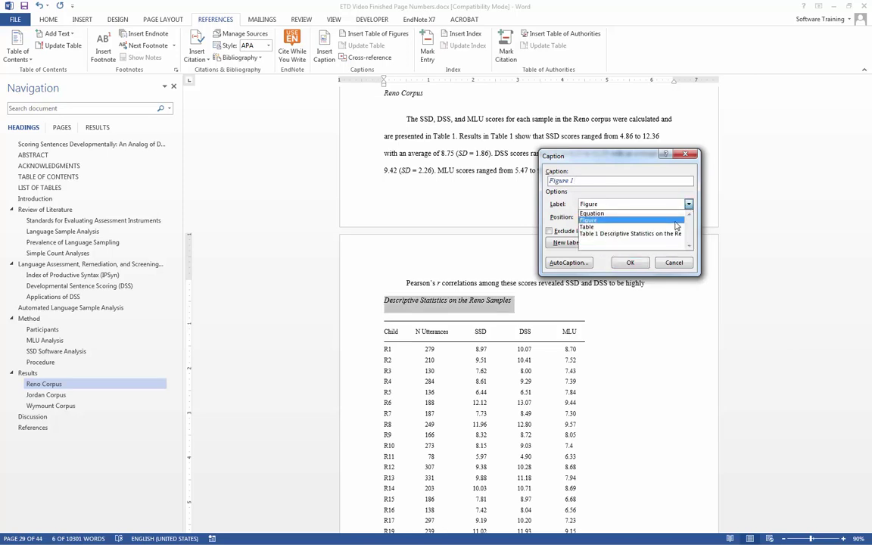
left_click(674, 227)
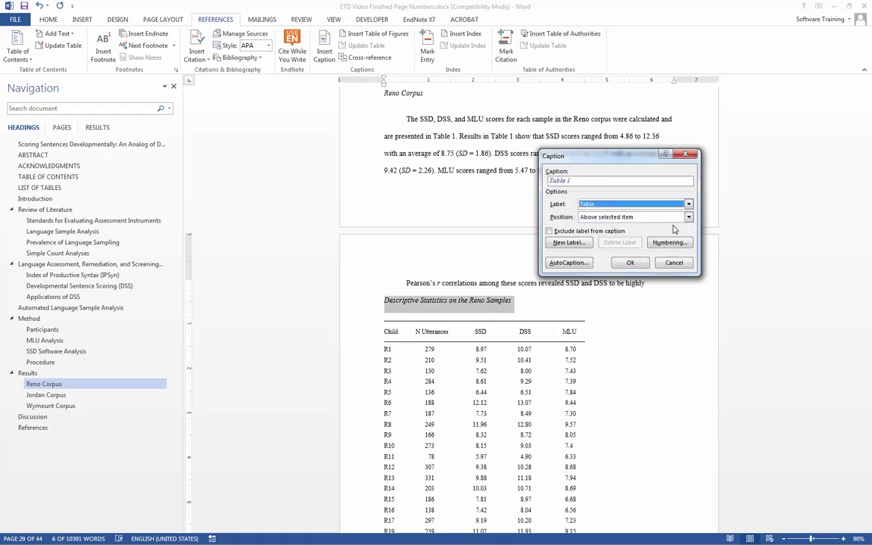
left_click(611, 184)
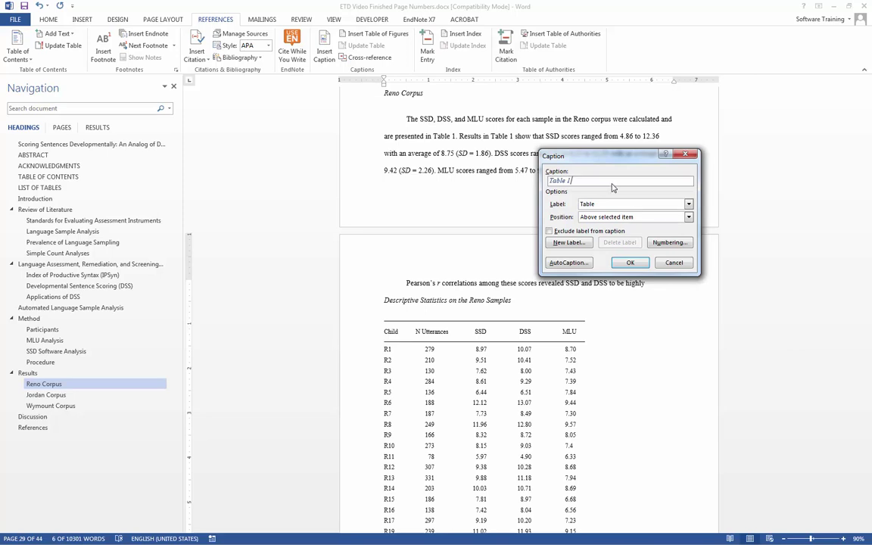
key("ctrl+v")
Step: Insert the caption 'Table 1 Descriptive Statistics on the Reno Samples' above the table and select it
left_click(570, 181)
type("R")
key("BackSpace")
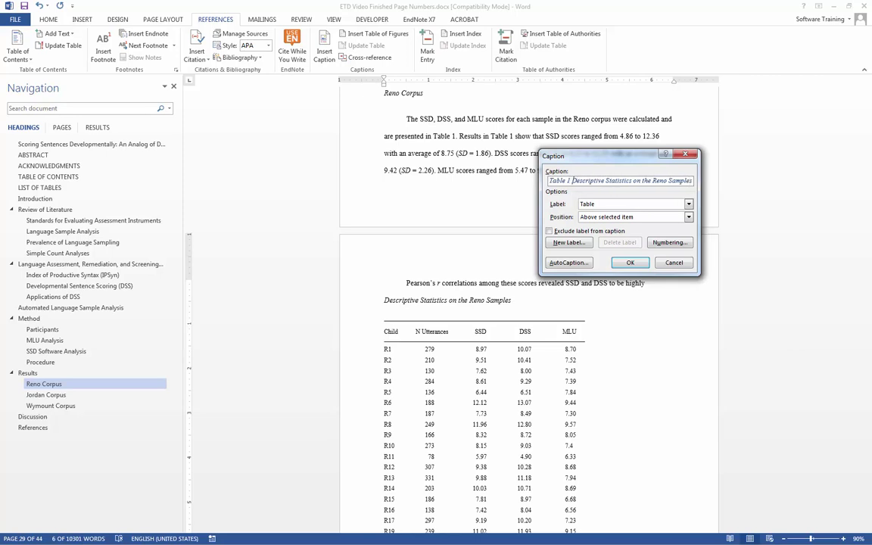
left_click(690, 210)
left_click(598, 226)
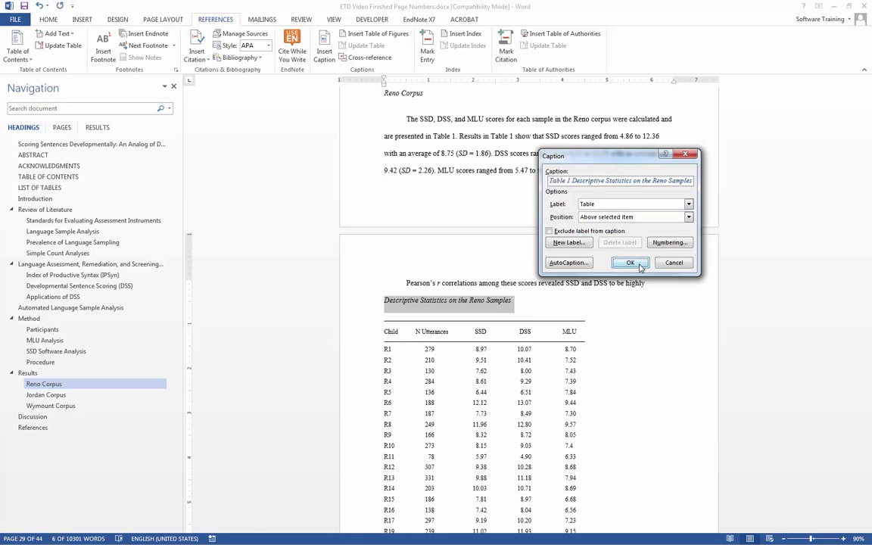
left_click(638, 264)
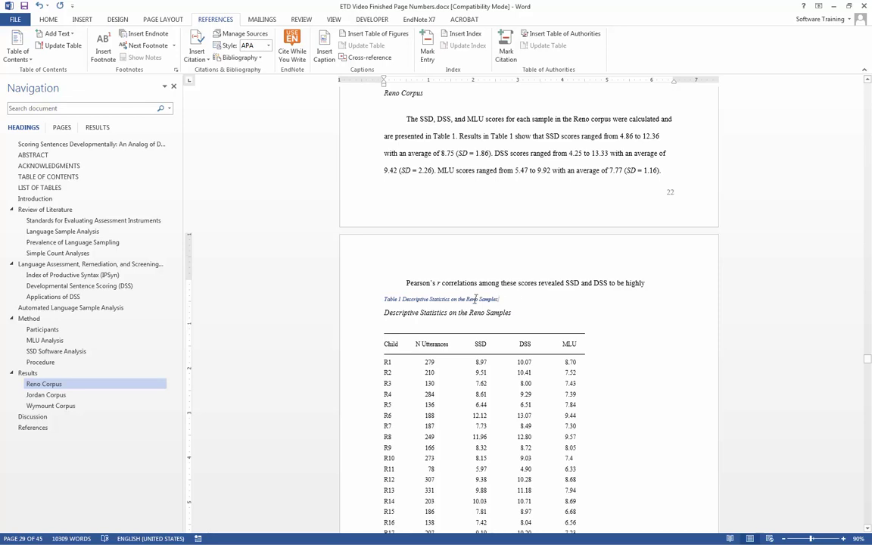
left_click_drag(500, 299, 383, 300)
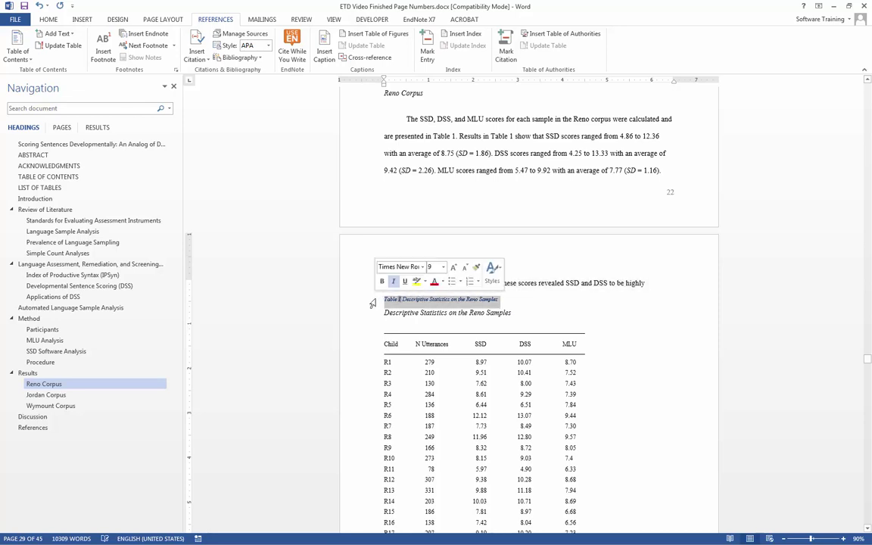
left_click(48, 19)
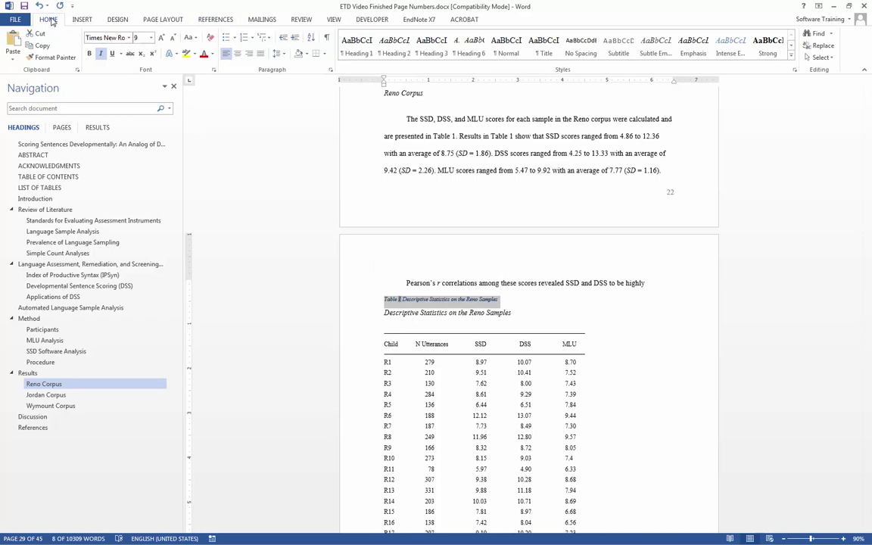
Step: Grow the Table 1 caption to 12 pt, set its colour to Automatic, and remove italics
left_click(161, 38)
left_click(161, 38)
left_click(161, 38)
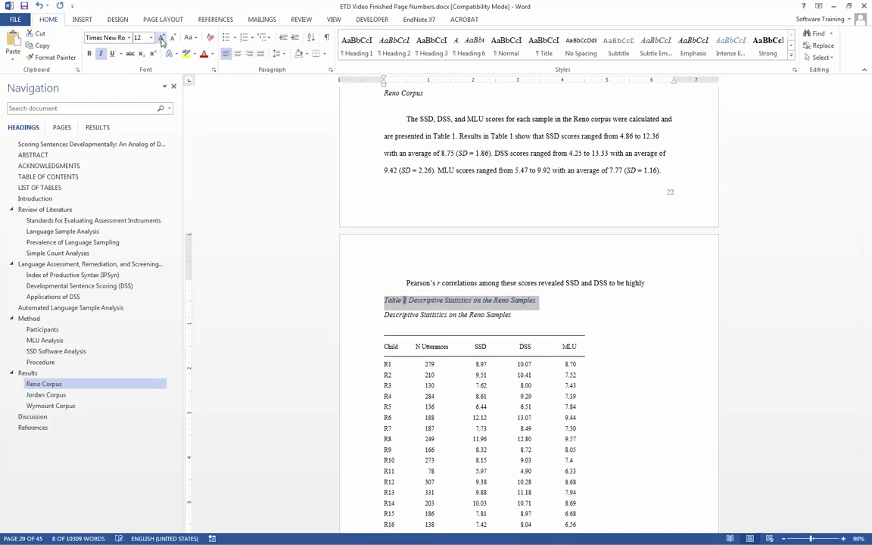
left_click(214, 60)
left_click(214, 66)
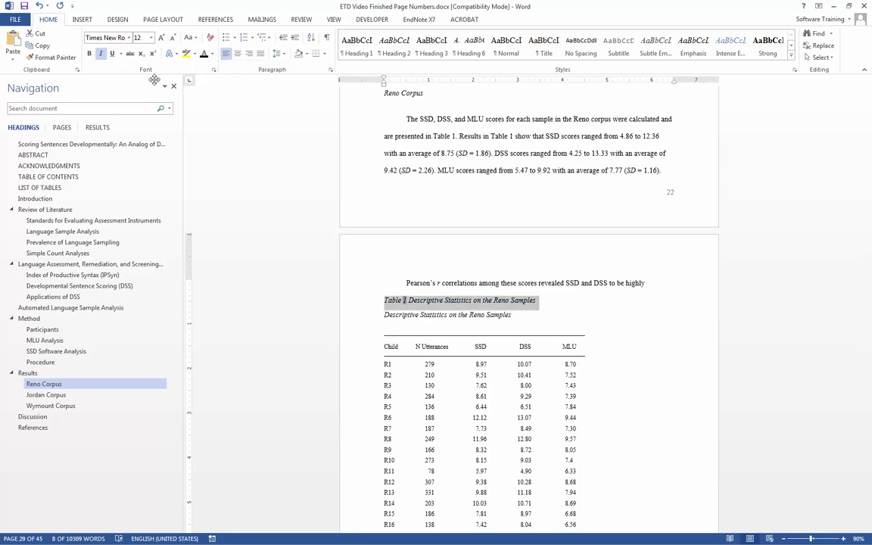
left_click(101, 53)
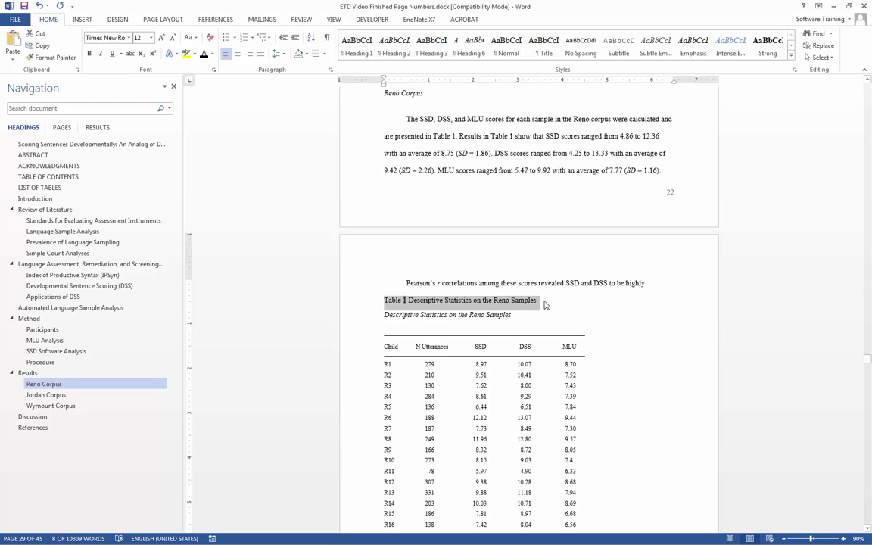
left_click(663, 170)
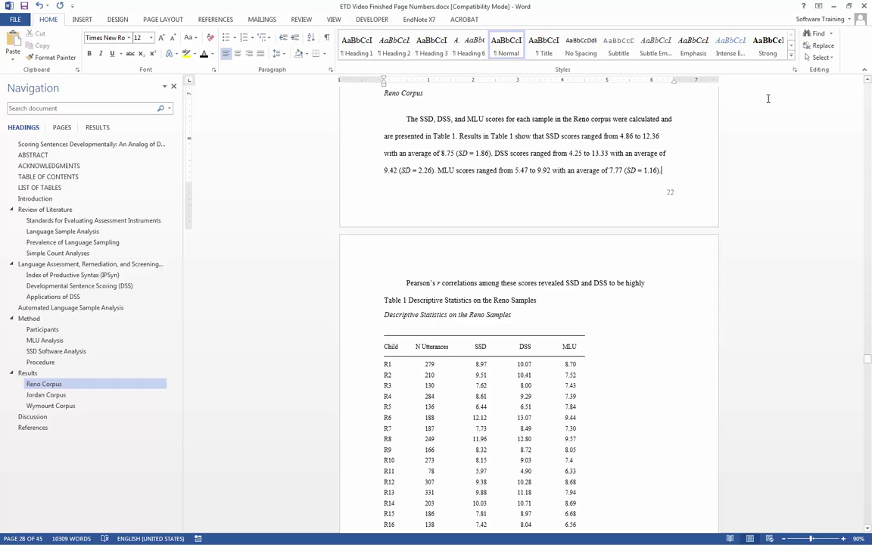
left_click(790, 57)
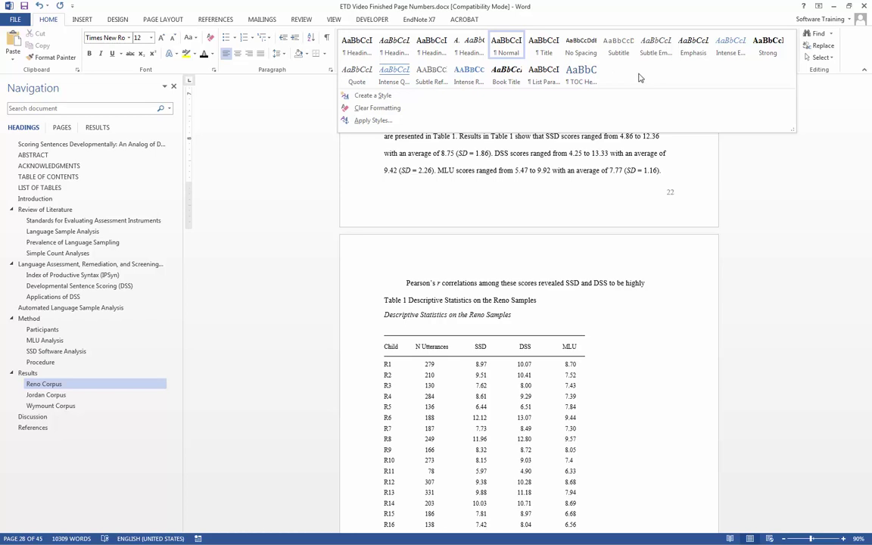
Step: Open the Styles pane and adjust its display options
left_click(815, 168)
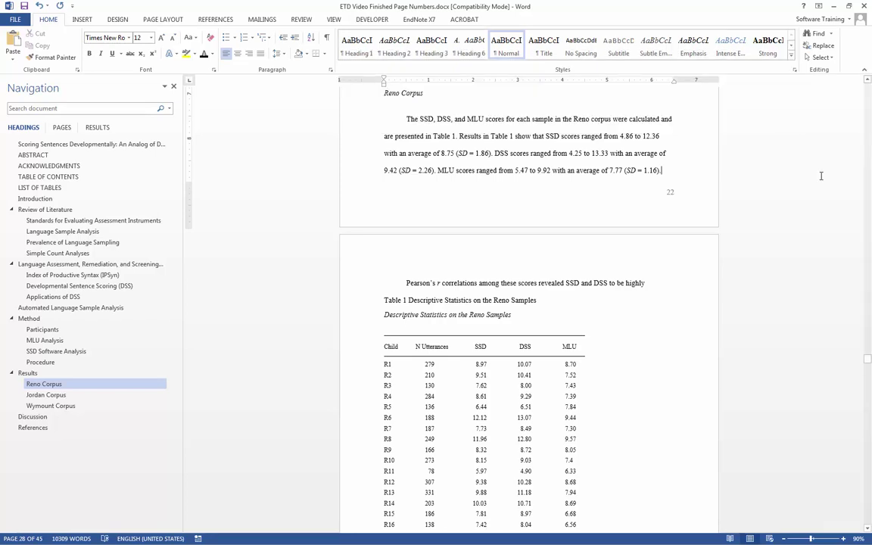
left_click(794, 71)
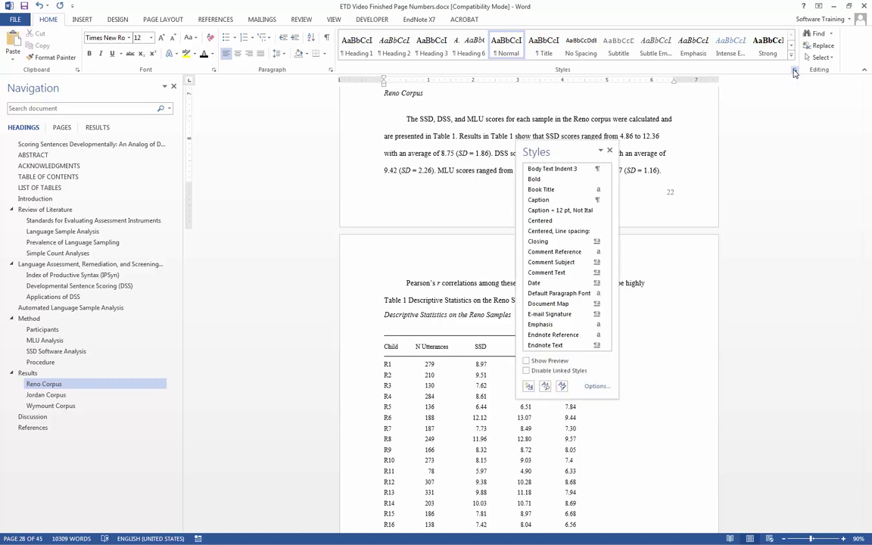
left_click(598, 387)
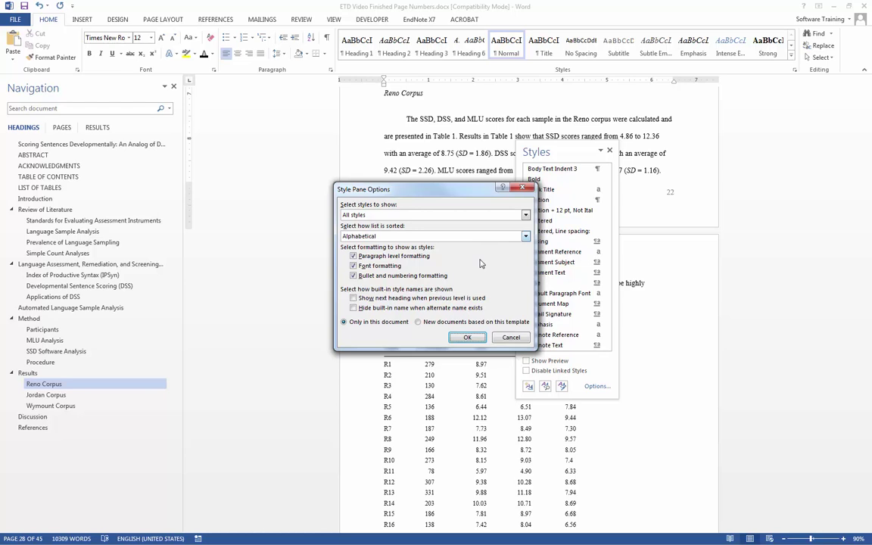
left_click(467, 337)
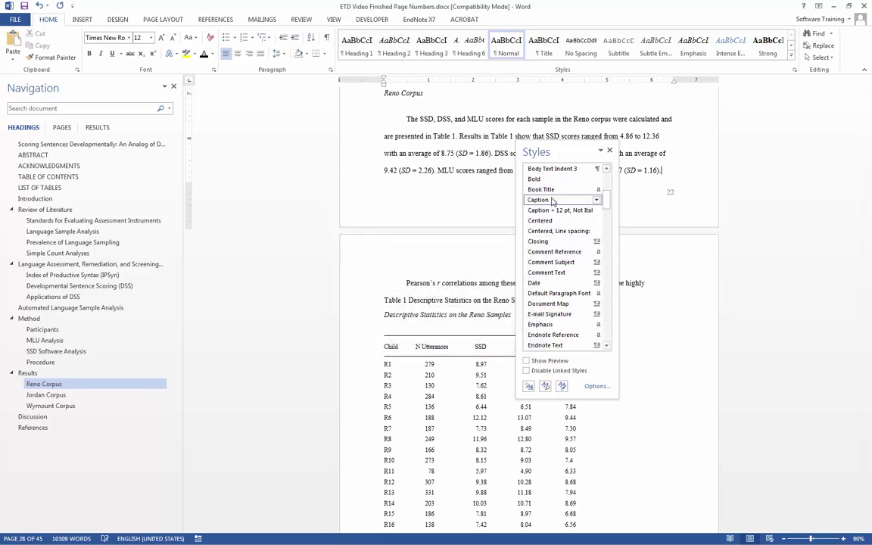
Step: Update the Caption style to match the plain 12-point caption, then close the Styles pane
right_click(546, 201)
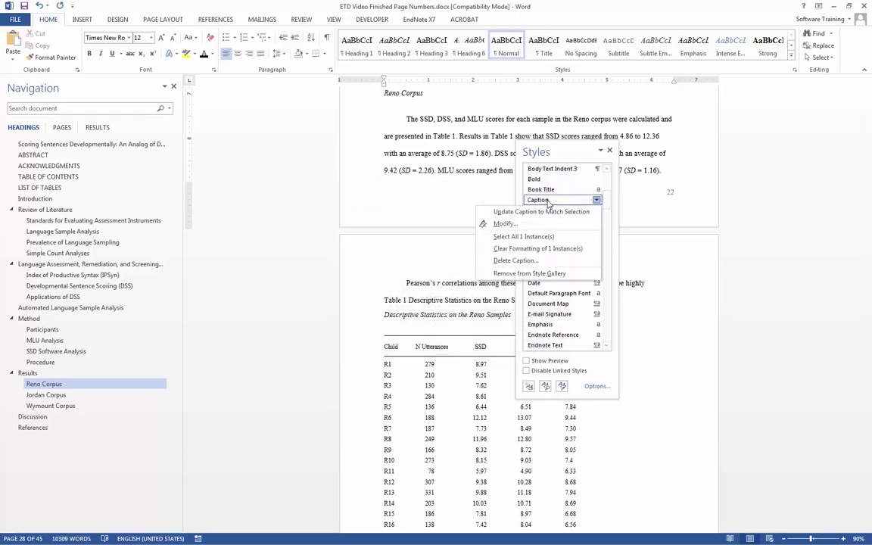
left_click(543, 212)
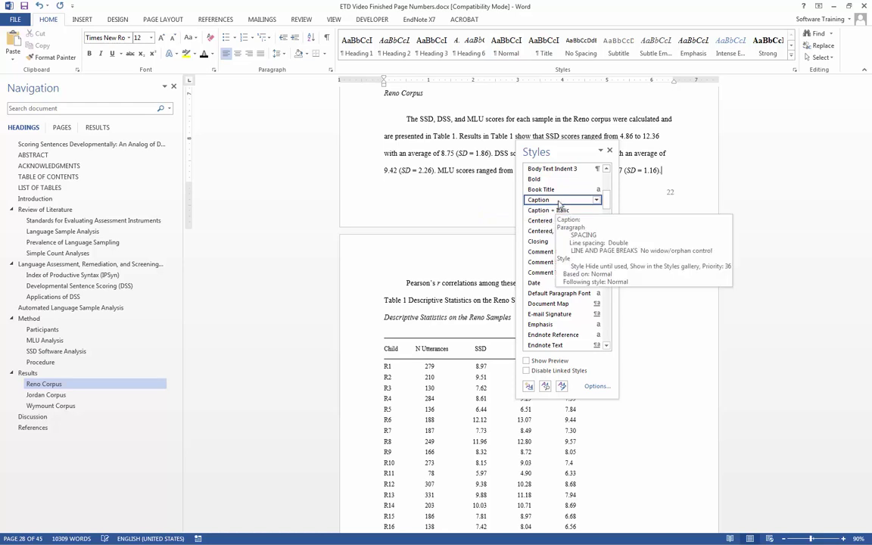
left_click(682, 377)
key("Up")
key("Up")
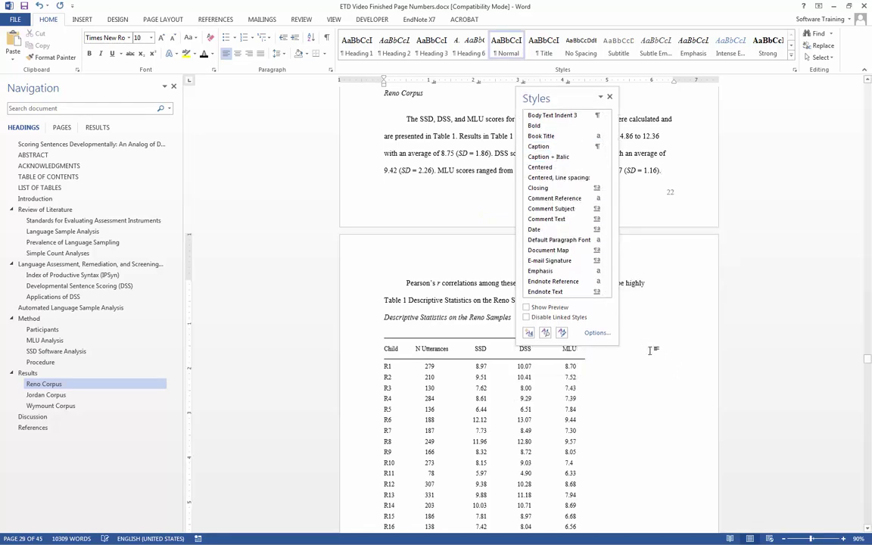
left_click(608, 96)
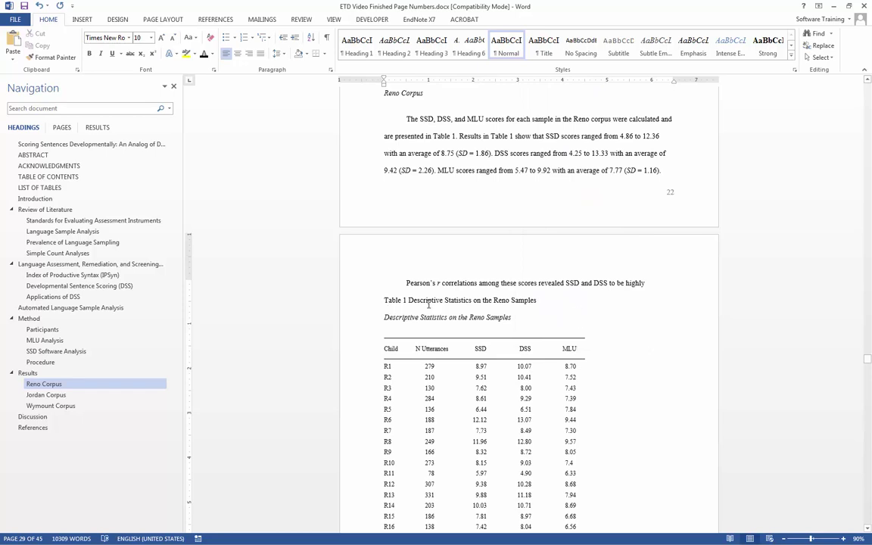
Step: Delete the duplicate italic Reno Samples title under the Table 1 caption
left_click(528, 301)
mouse_move(372, 318)
left_mouse_down()
mouse_move(376, 306)
mouse_move(362, 321)
left_mouse_up()
key("Delete")
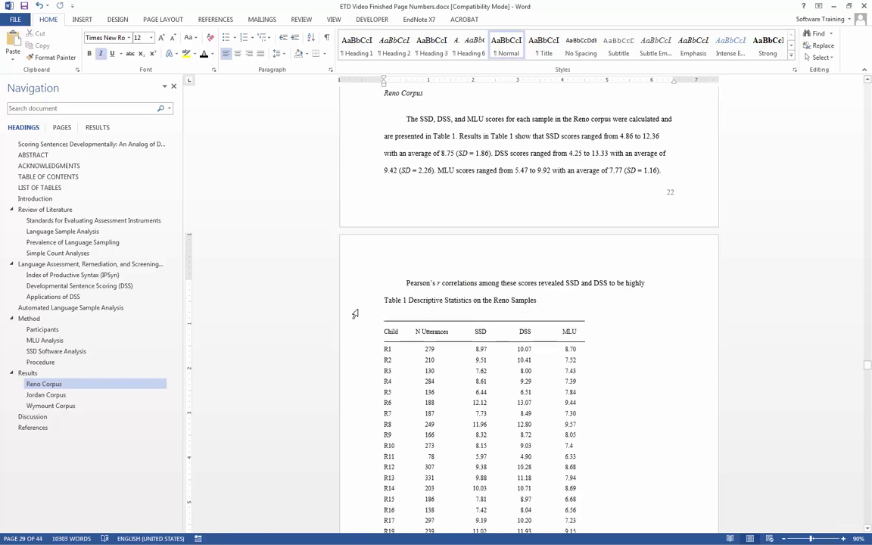
Step: Remove the manual 'Table 2' label and blank line, then select the Reno Subgroups title
scroll(425, 347, "down", 10)
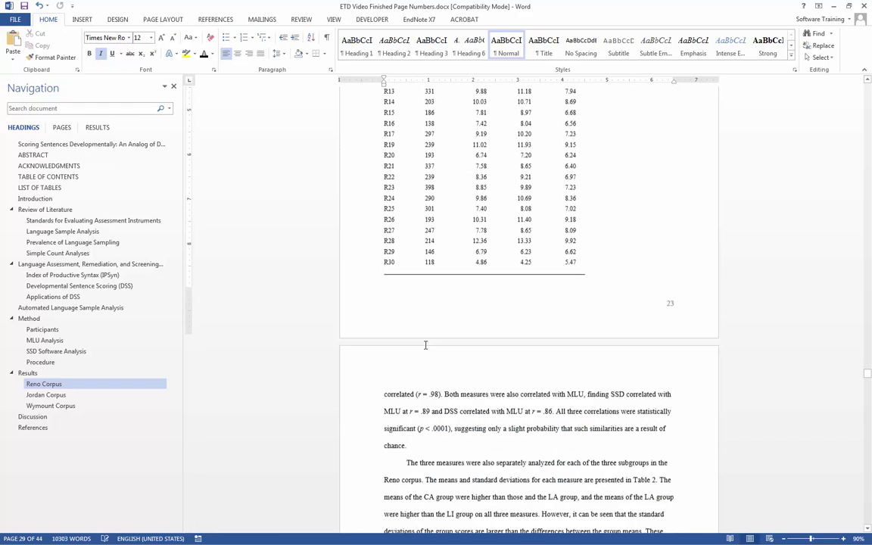
scroll(425, 348, "down", 12)
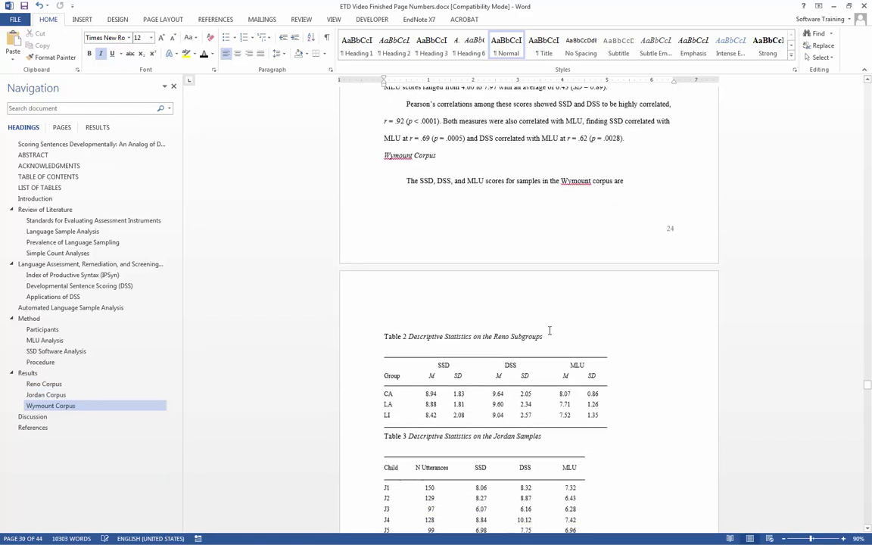
left_click_drag(547, 337, 356, 334)
left_click(409, 339)
key("BackSpace")
key("BackSpace")
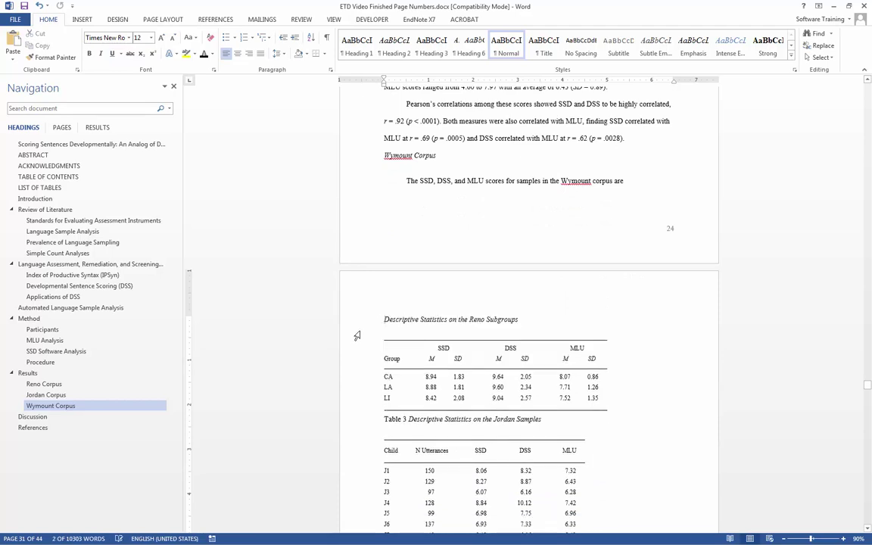
left_click_drag(521, 319, 354, 322)
key("ctrl+c")
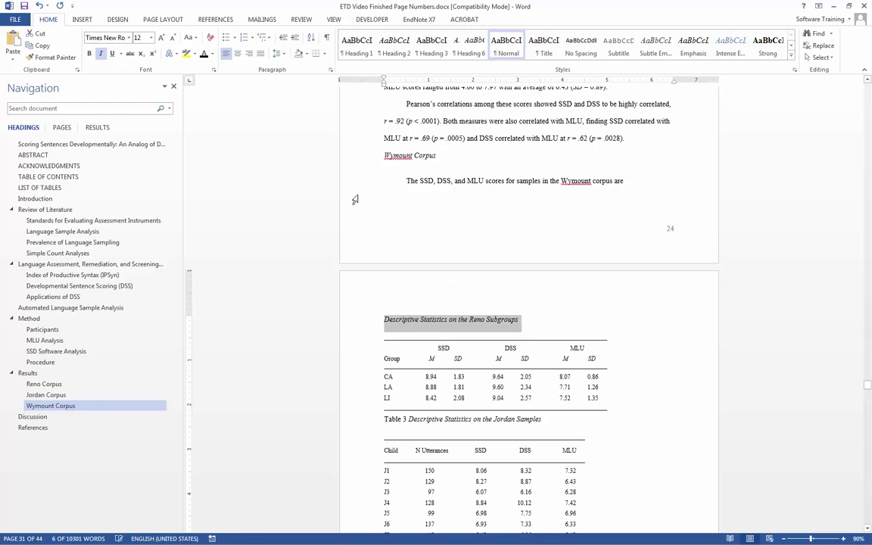
Step: Insert the caption 'Table 2 Descriptive Statistics on the Reno Subgroups' above the table
left_click(215, 19)
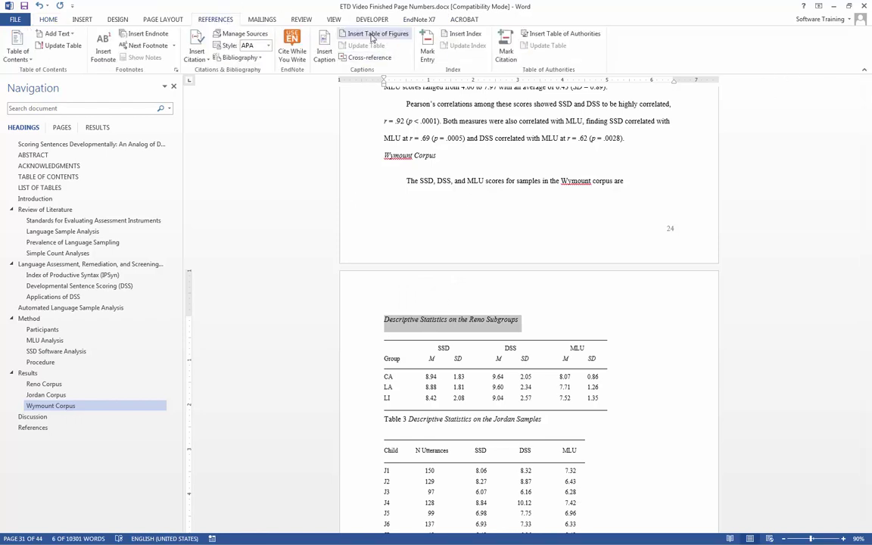
left_click(324, 51)
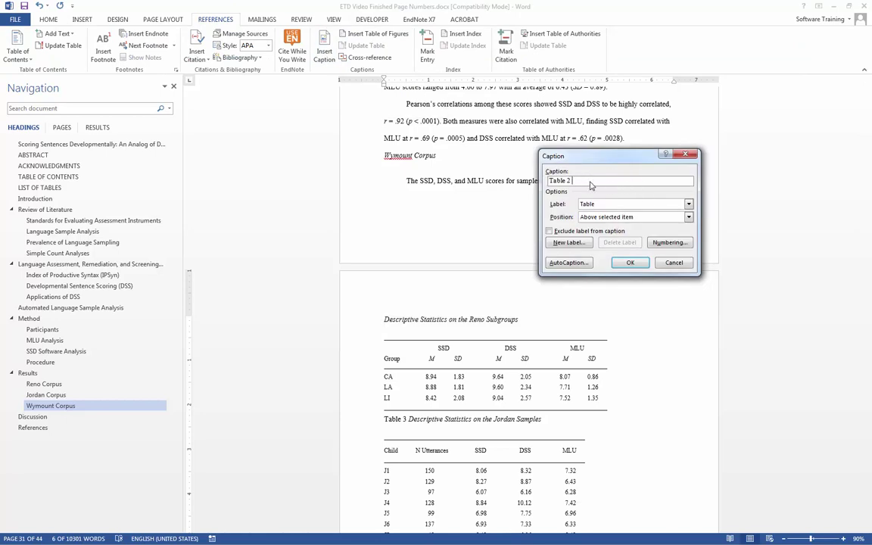
key("ctrl+v")
left_click(629, 263)
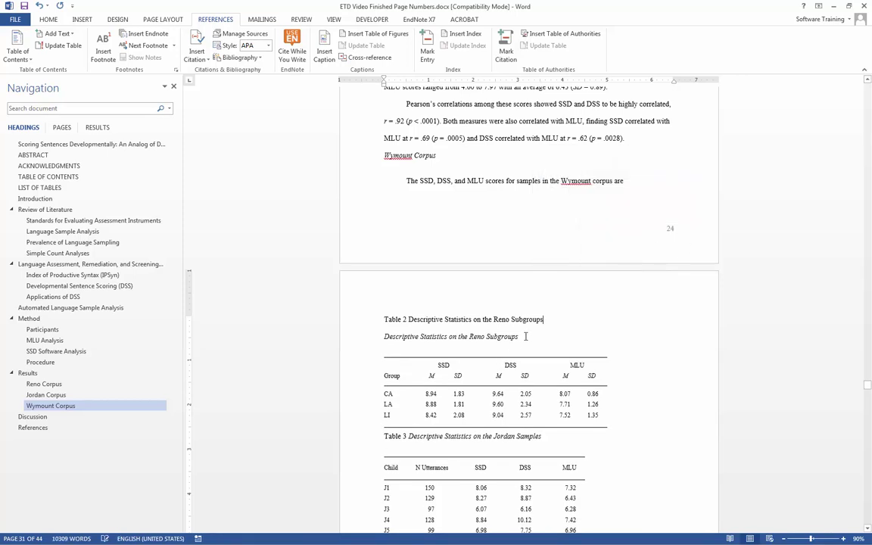
Step: Delete the leftover italic Reno Subgroups title and go to the LIST OF TABLES page (vi)
left_click(368, 337)
key("Delete")
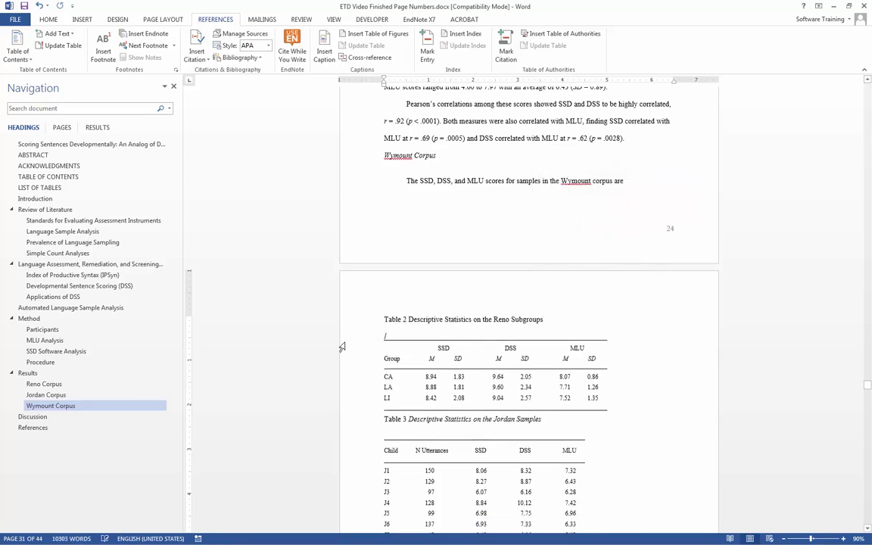
left_click(79, 188)
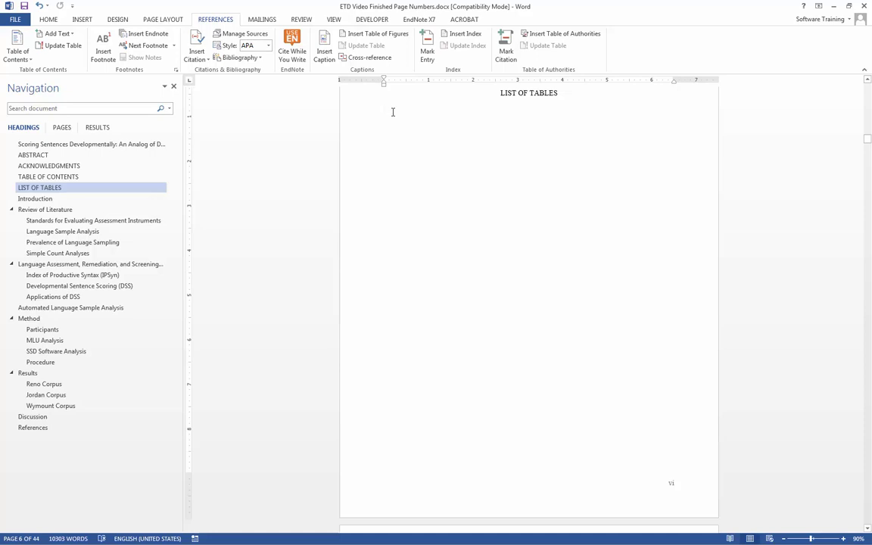
Step: Insert a table of figures with page numbers and labels, listing Table 1 (page 23) and Table 2 (page 25)
left_click(364, 34)
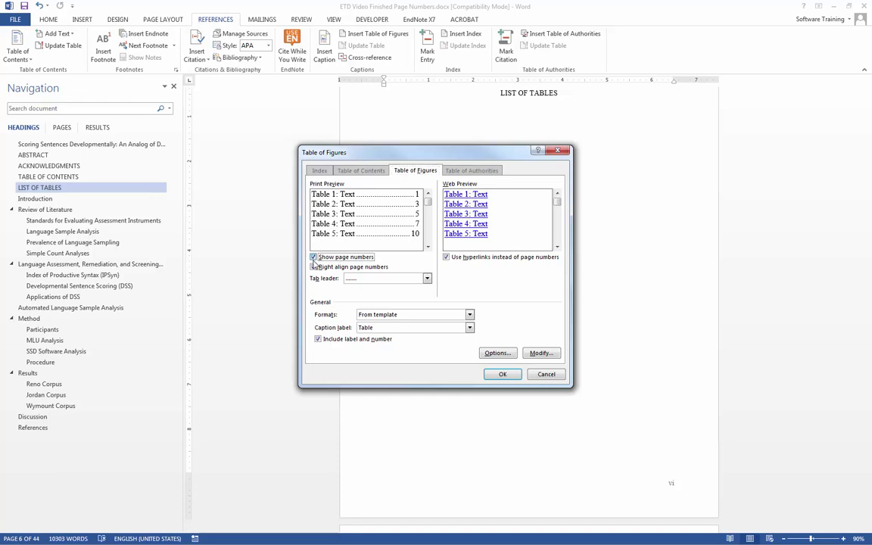
left_click(314, 258)
left_click(314, 259)
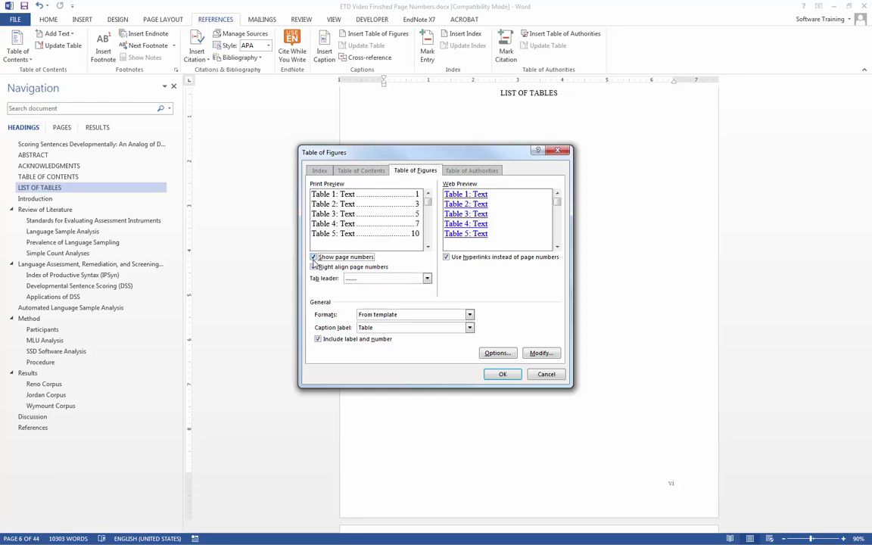
left_click(318, 340)
left_click(318, 340)
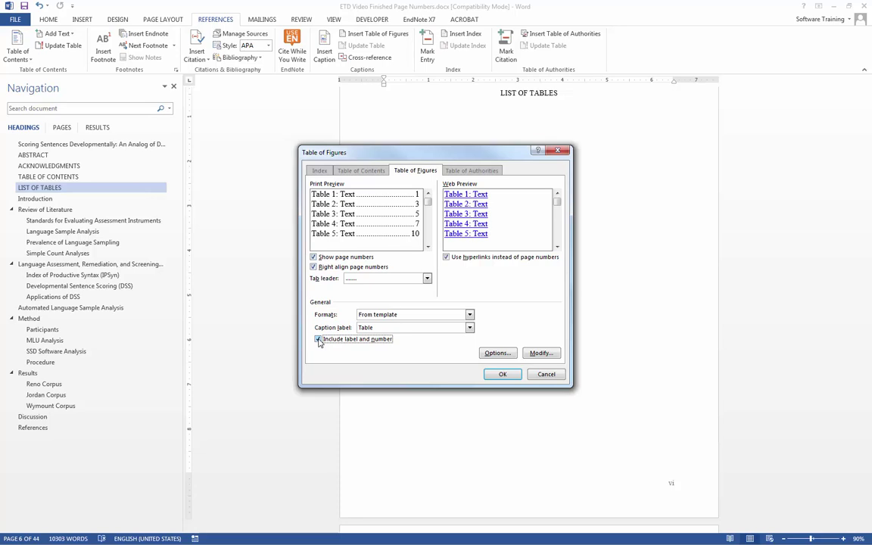
left_click(502, 374)
scroll(520, 325, "up", 3)
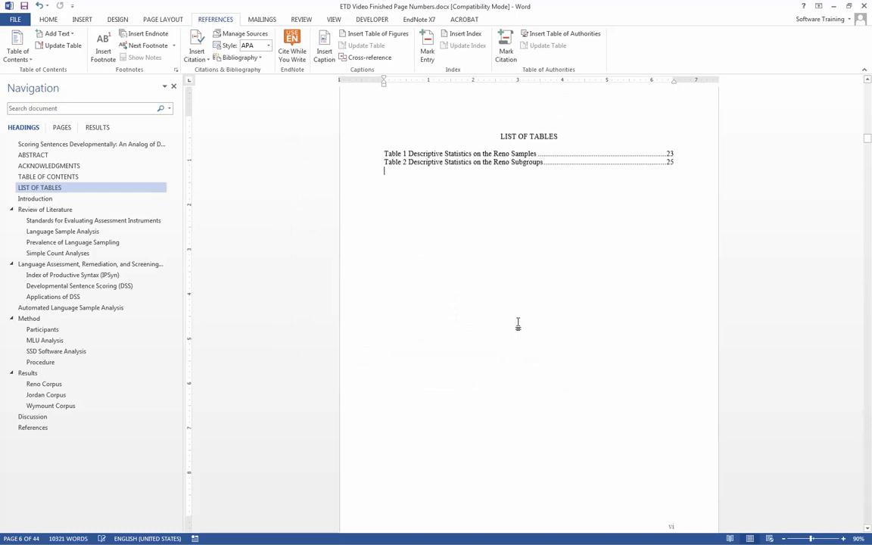
Step: Set the Table 1 and Table 2 entries to 2.0 line spacing and add a blank line below the heading
scroll(522, 333, "down", 1)
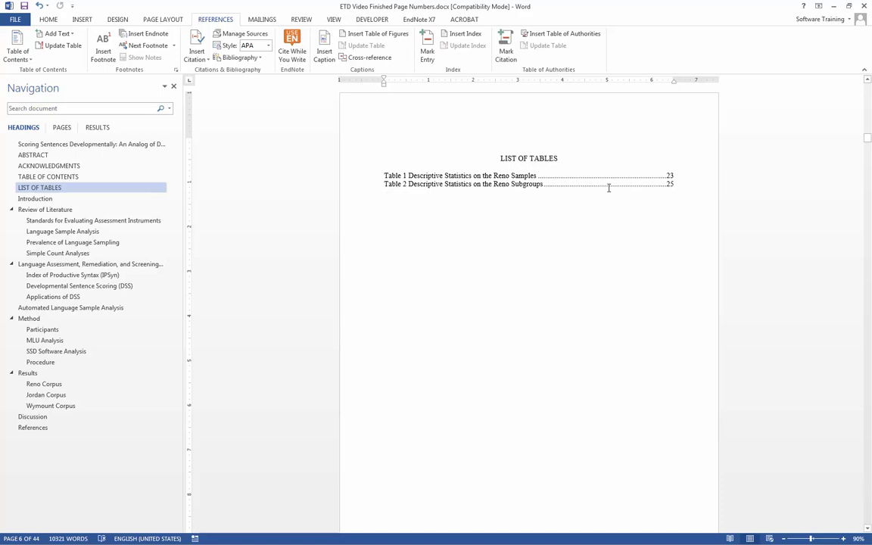
left_click(681, 187)
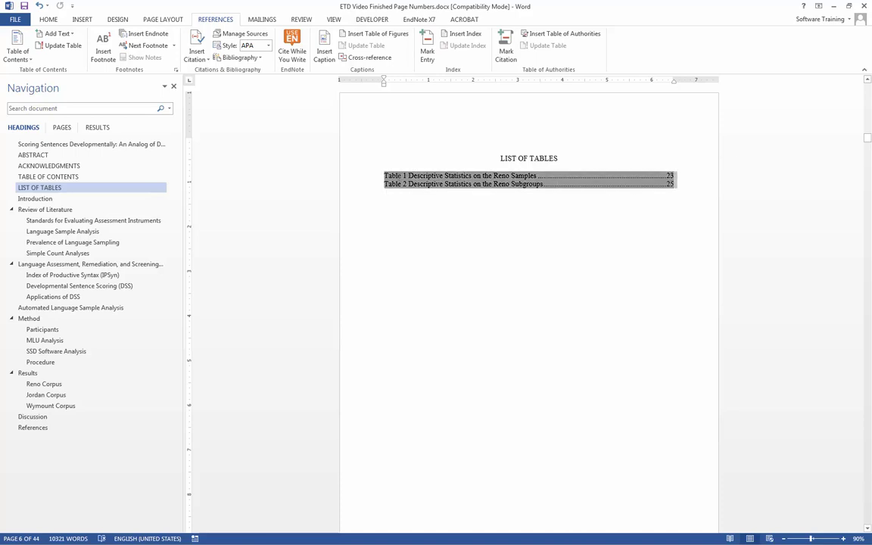
left_click_drag(359, 171, 360, 184)
left_click(47, 19)
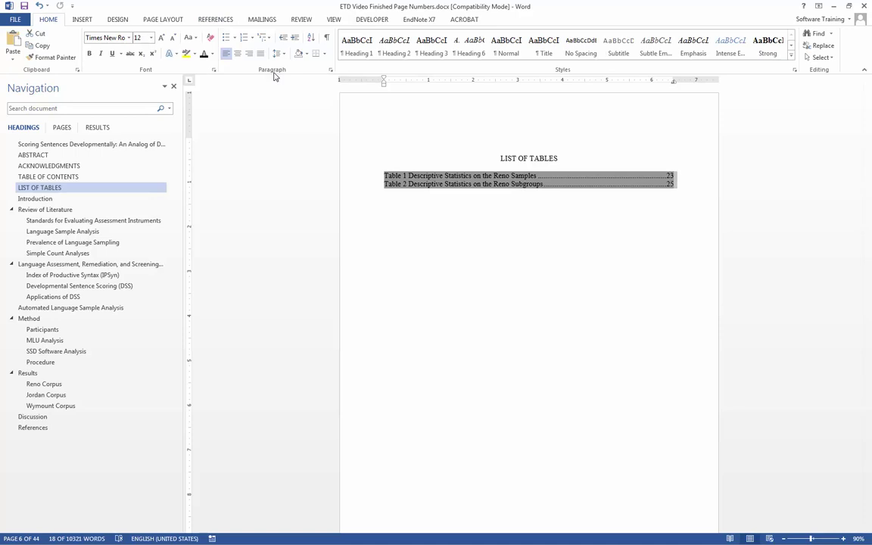
left_click(278, 53)
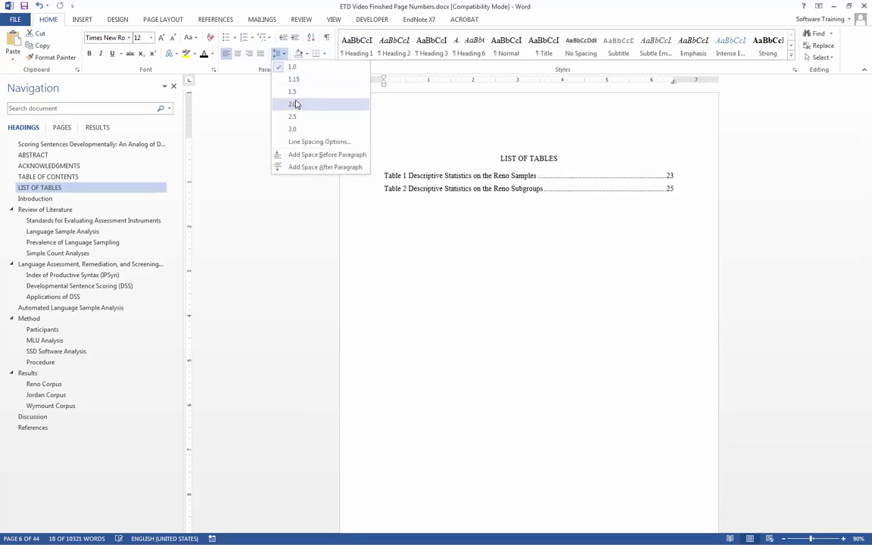
left_click(297, 105)
left_click(595, 164)
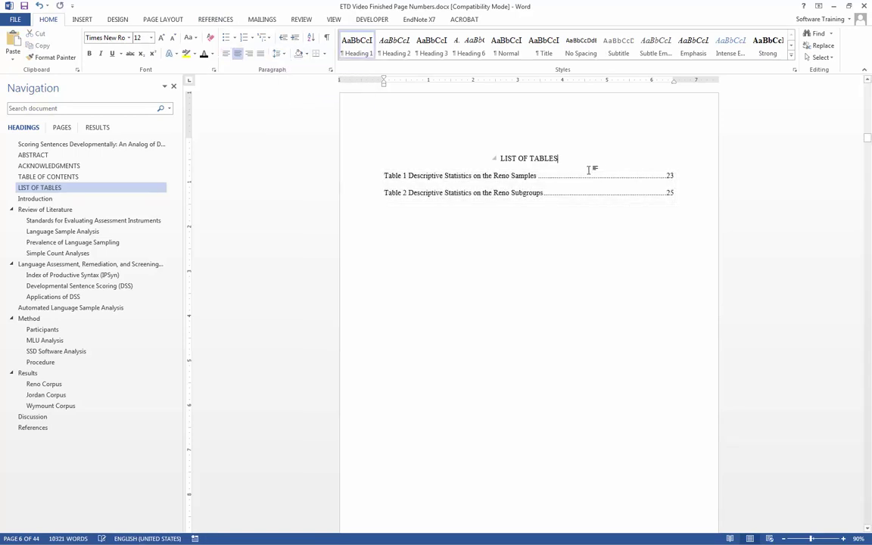
key("Return")
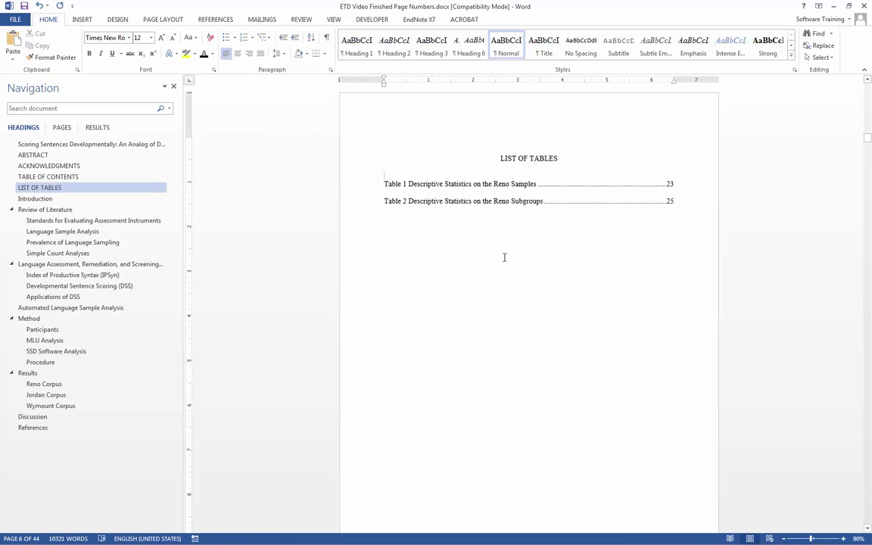